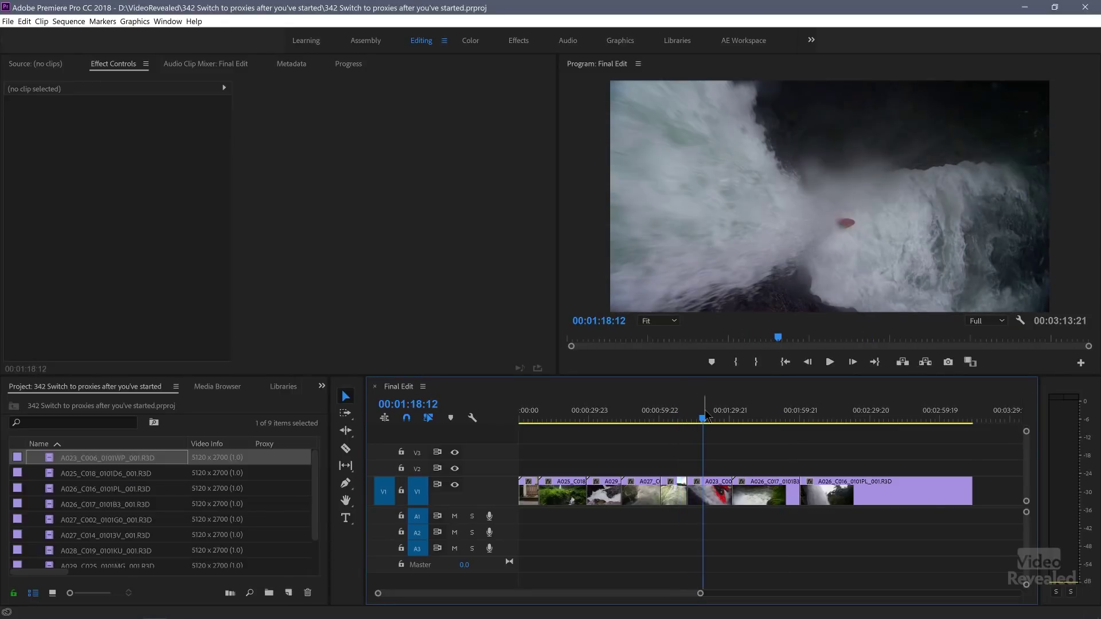
- Play the Final Edit sequence briefly, and add the Toggle Proxies button to the Program monitor's controls
key("space")
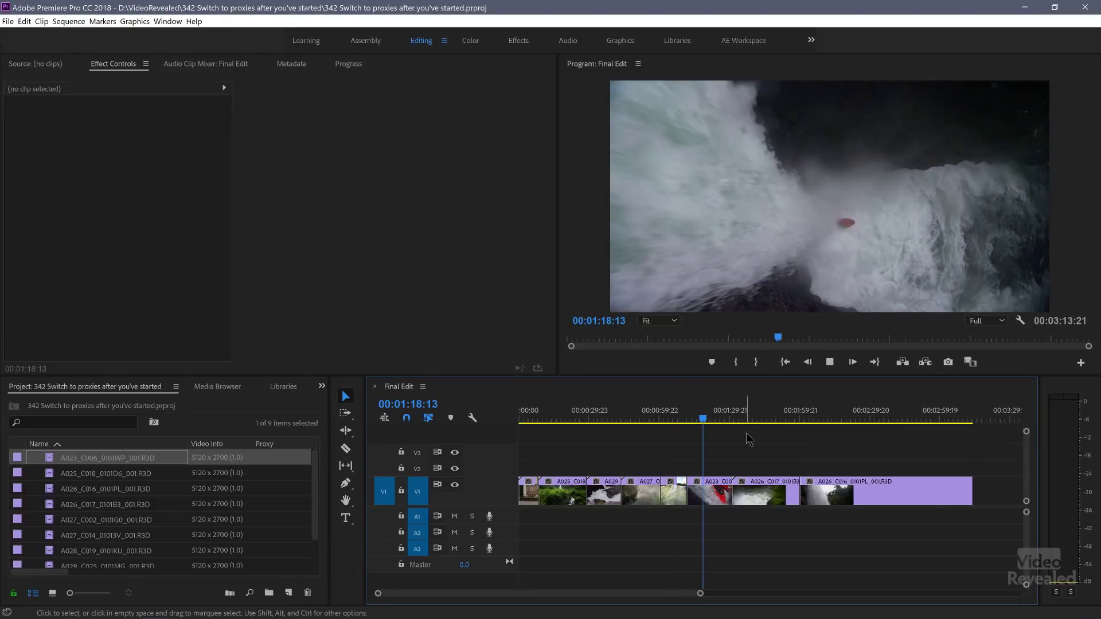
key("space")
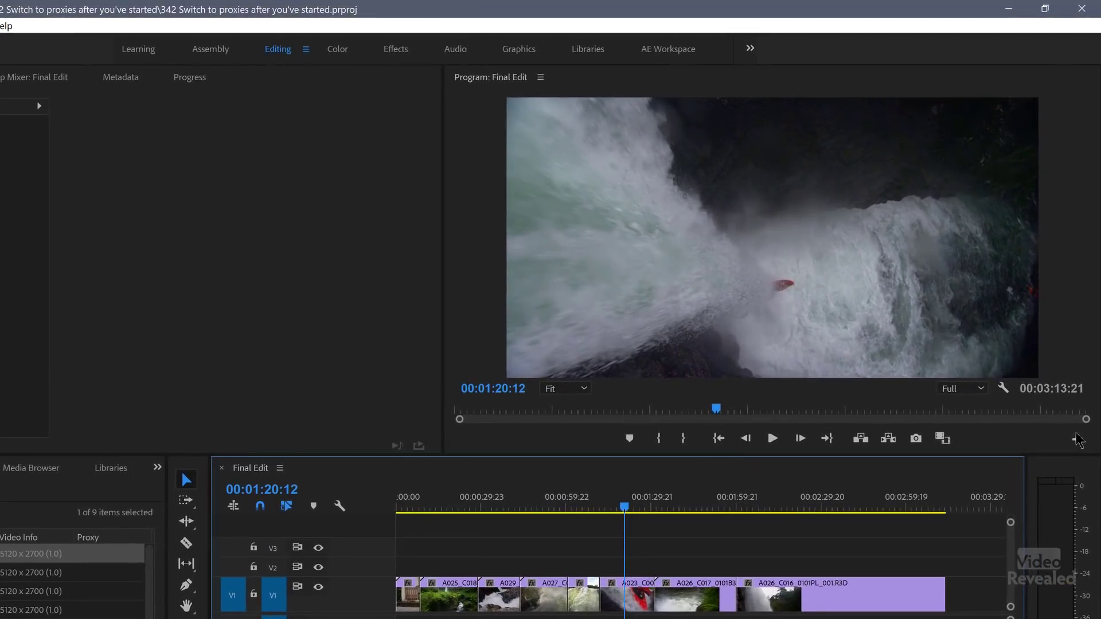
left_click(1077, 440)
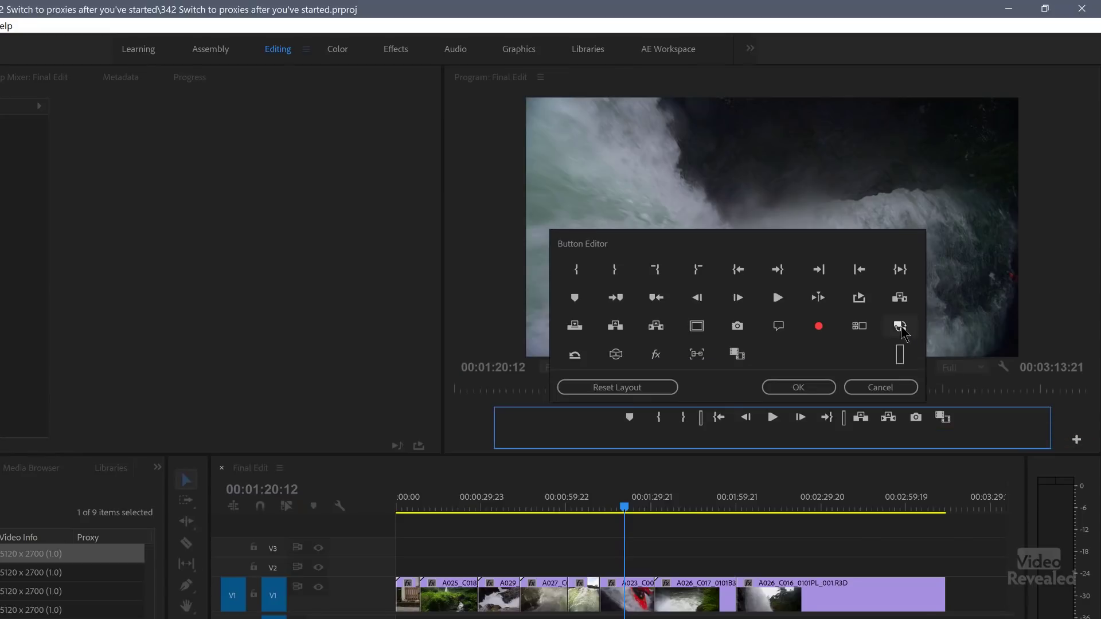
left_click_drag(902, 332, 973, 425)
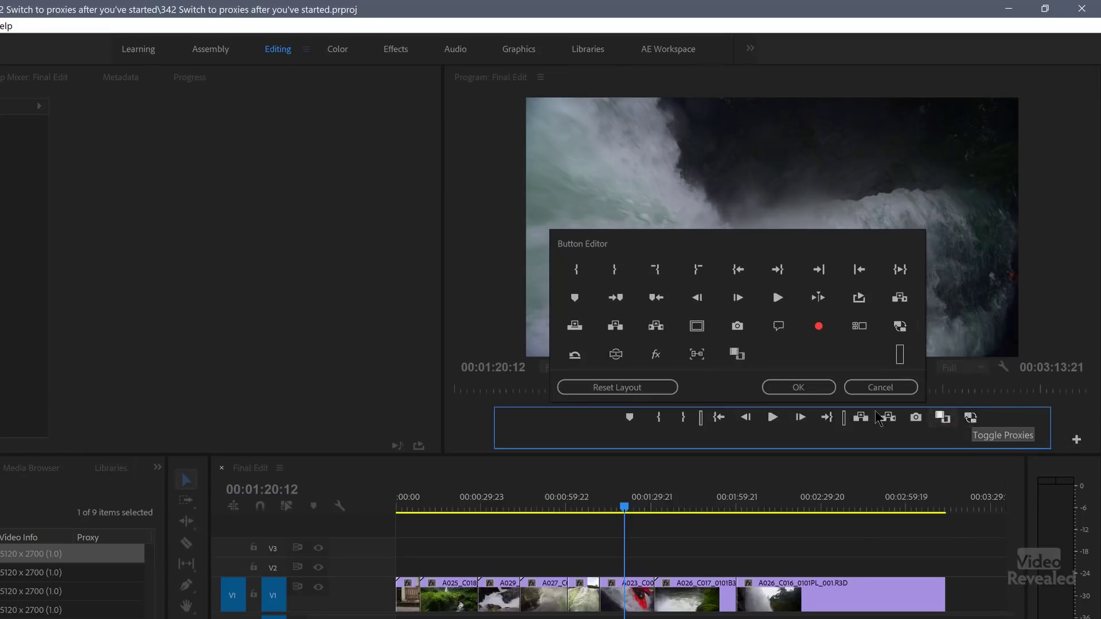
left_click(798, 387)
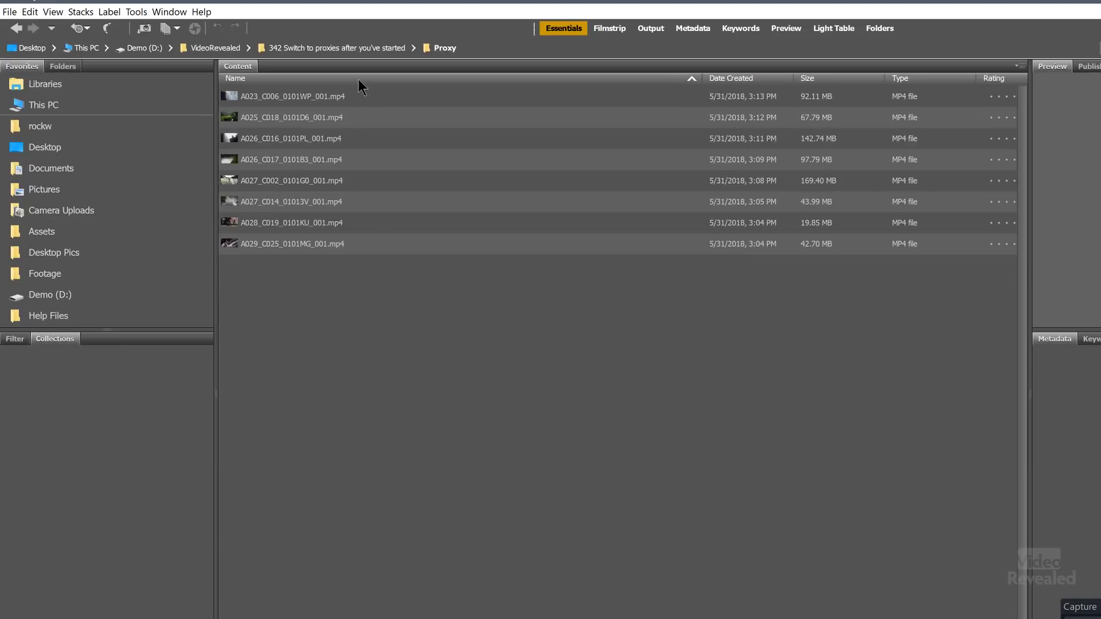
- Switch to Adobe Bridge, select all eight MP4 files in the Proxy folder and open Batch Rename
left_click(229, 97)
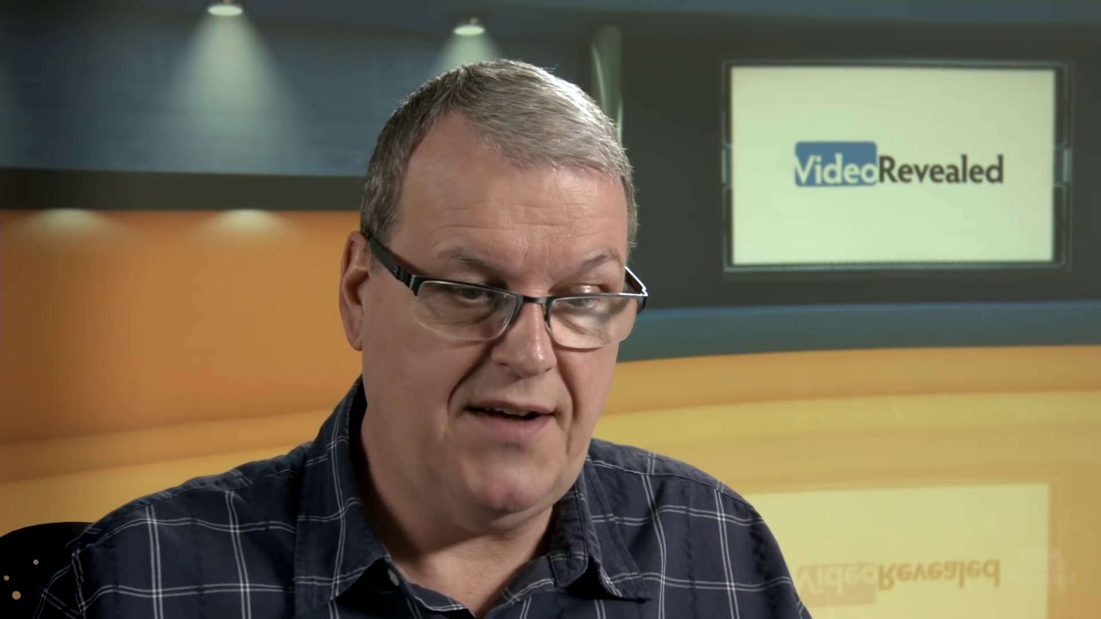
left_click_drag(314, 293, 265, 95)
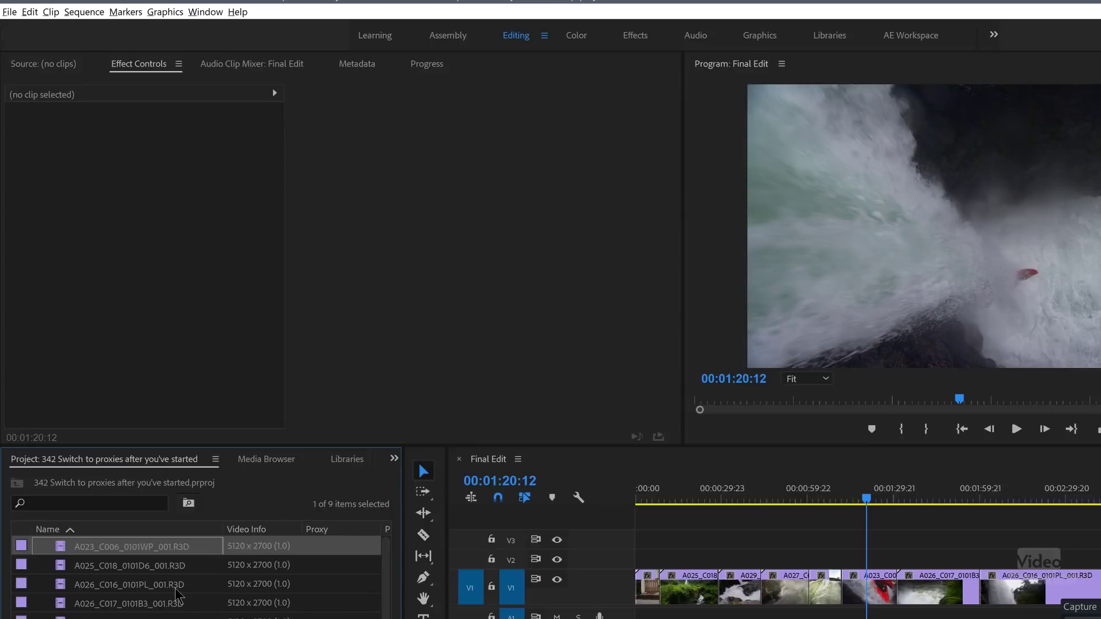
scroll(177, 597, "down", 2)
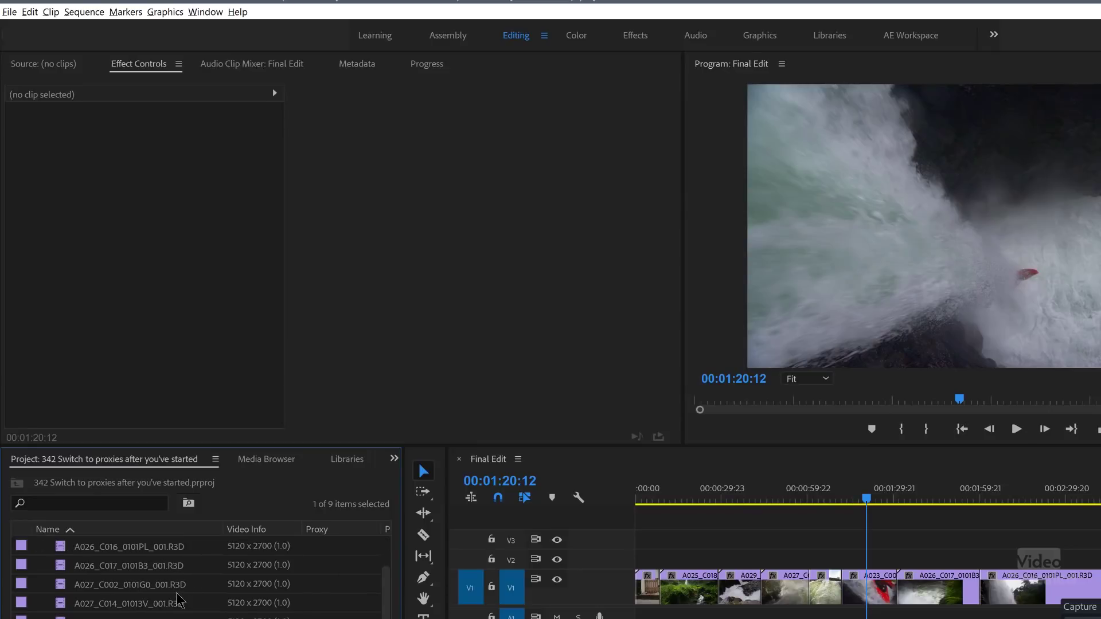
scroll(177, 596, "up", 2)
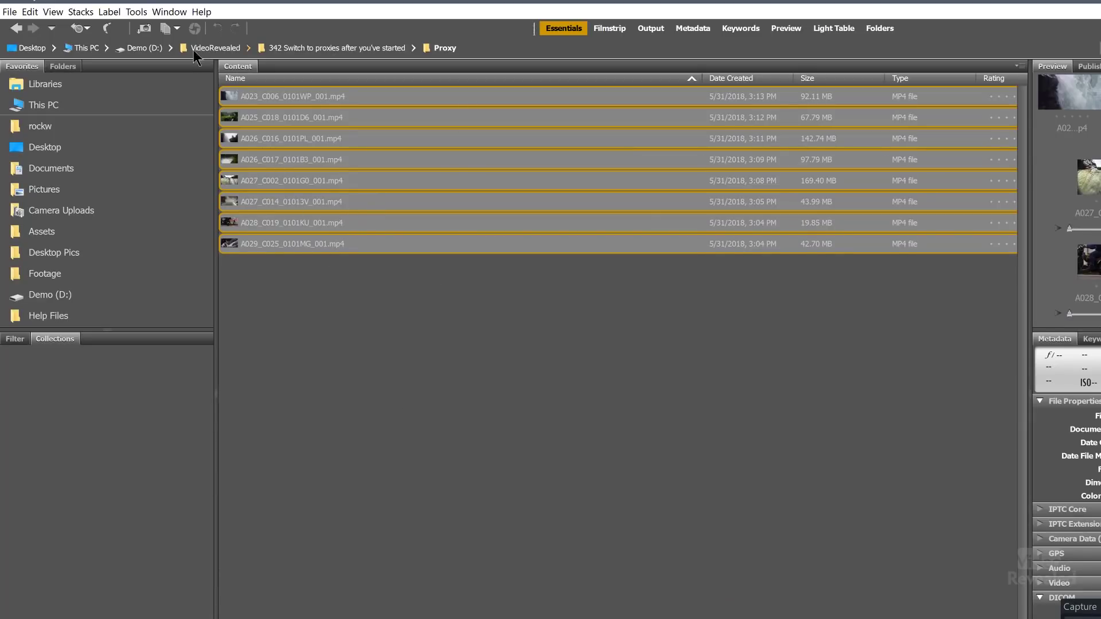
left_click(137, 12)
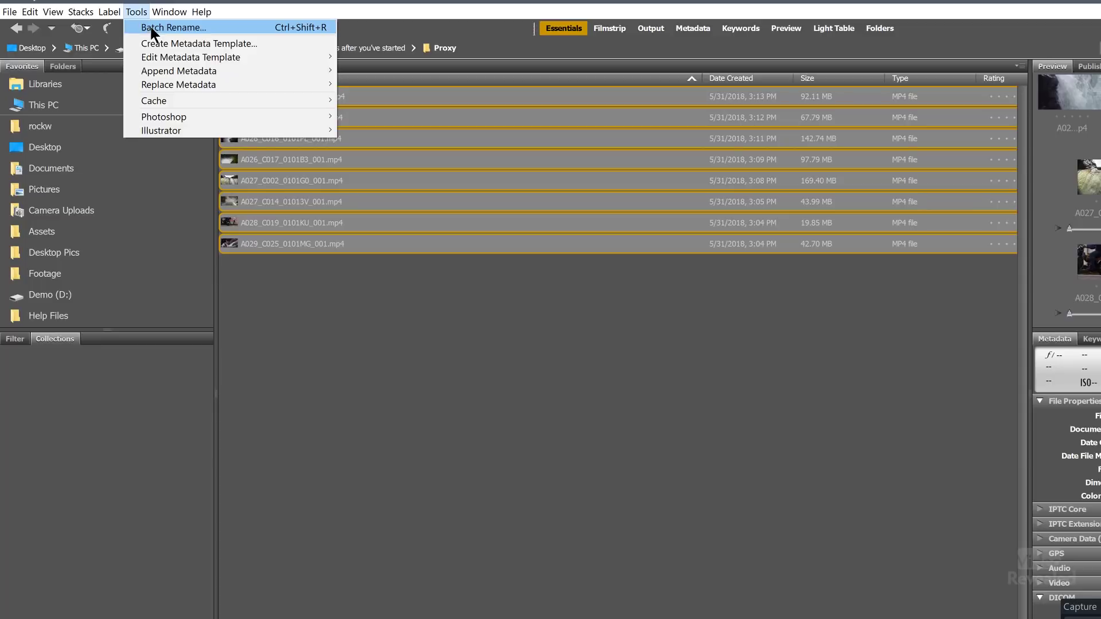
left_click(211, 28)
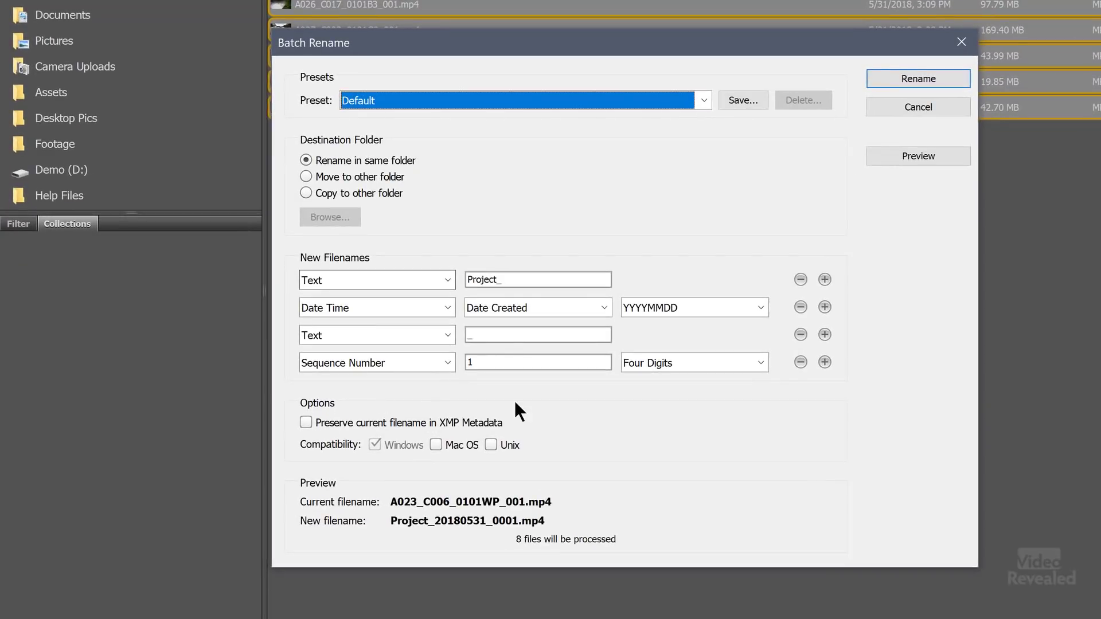
- Build the new filenames from the current filename followed by the text _Proxy
left_click(435, 277)
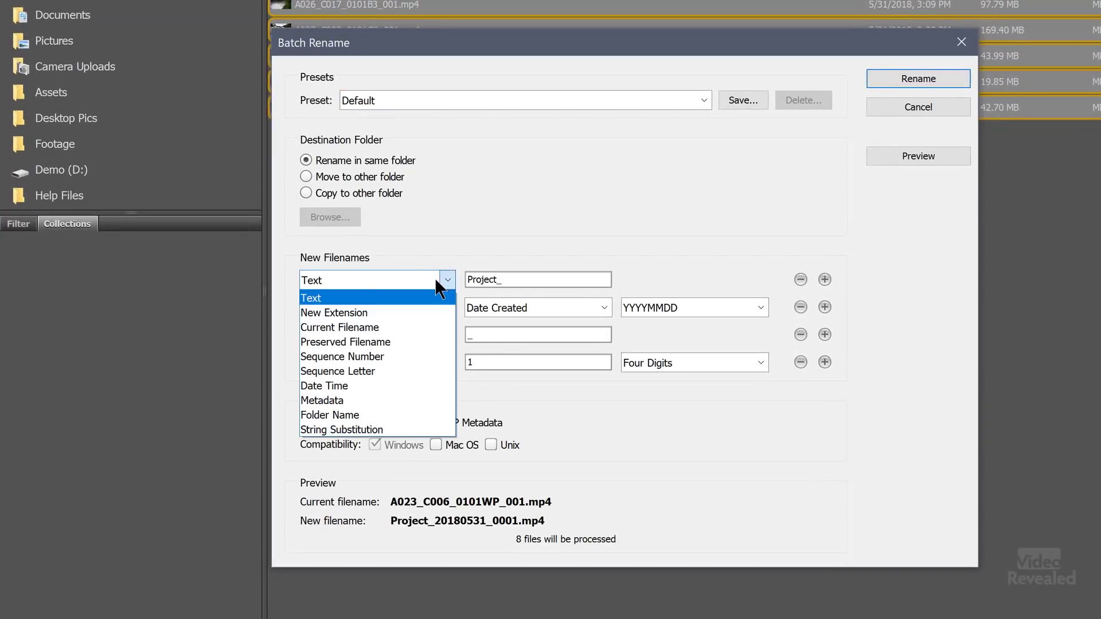
left_click(405, 327)
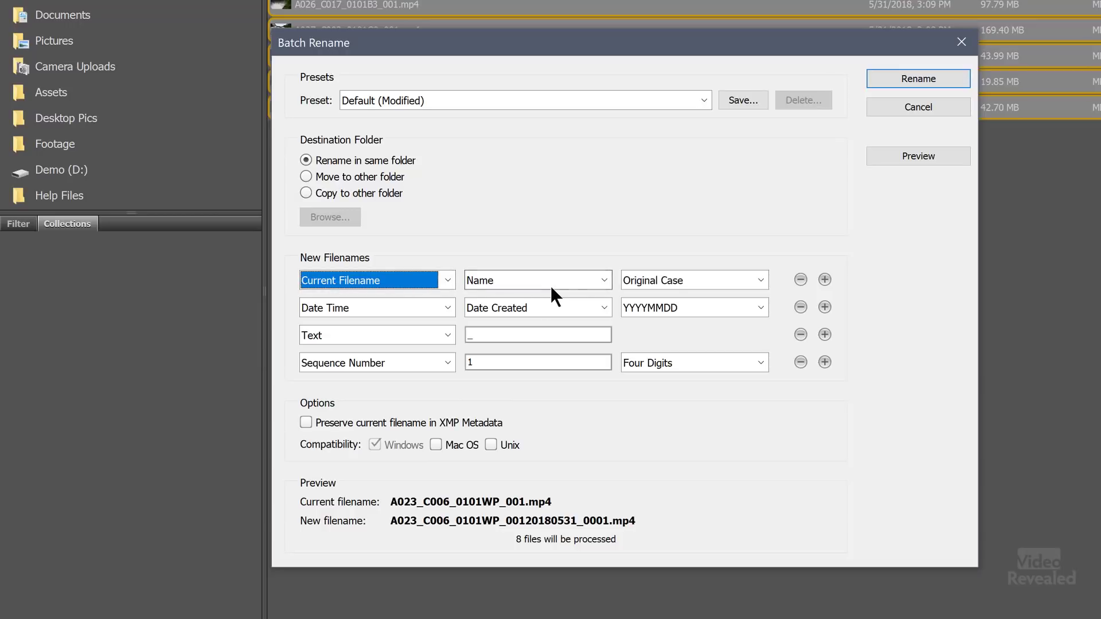
left_click(446, 307)
left_click(423, 321)
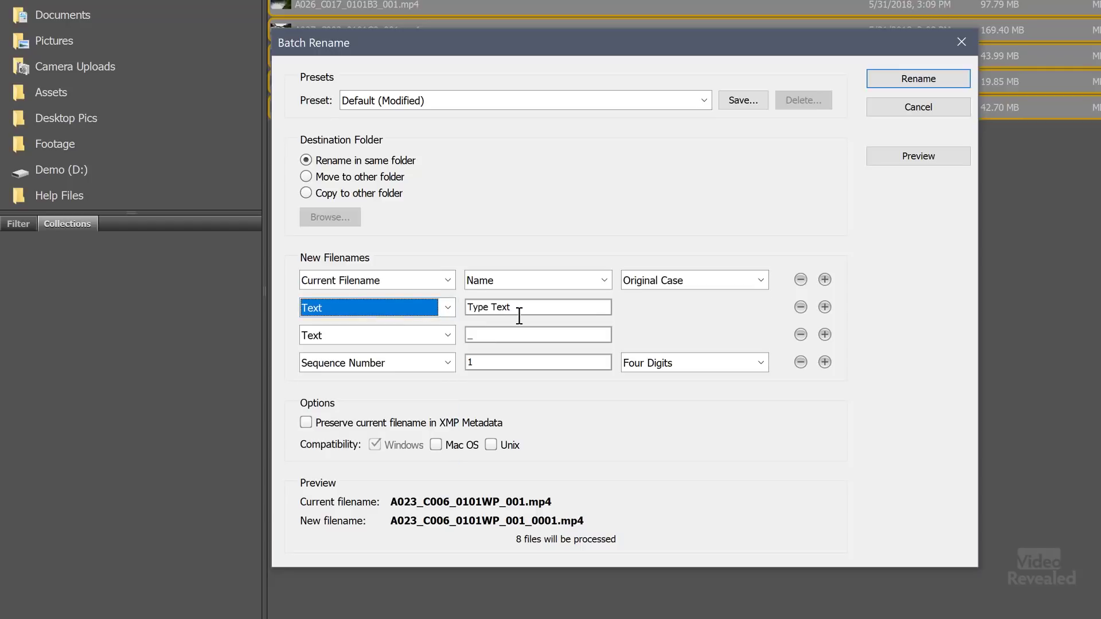
left_click(533, 307)
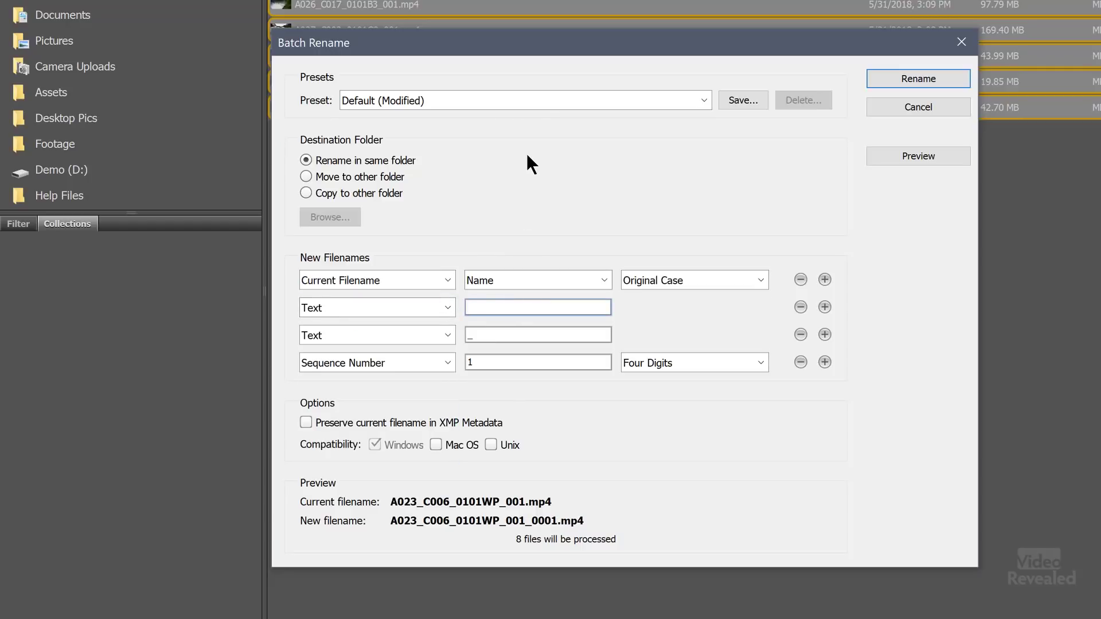
type("_Pro")
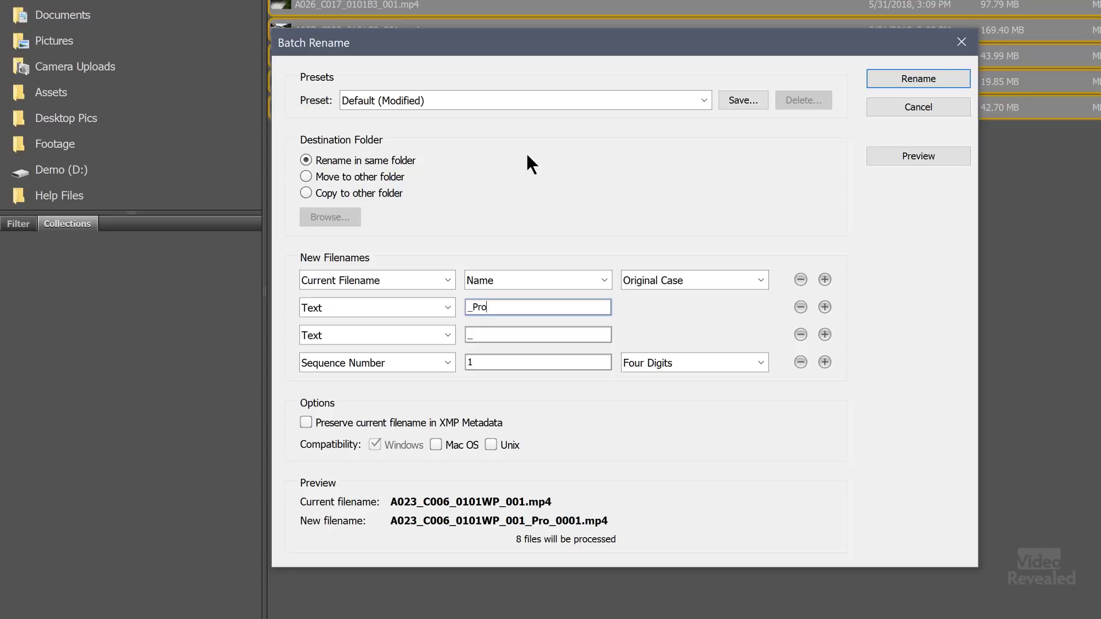
type("xy")
- Remove the extra underscore text and sequence number from the naming pattern, and rename the files in the same folder
left_click(800, 334)
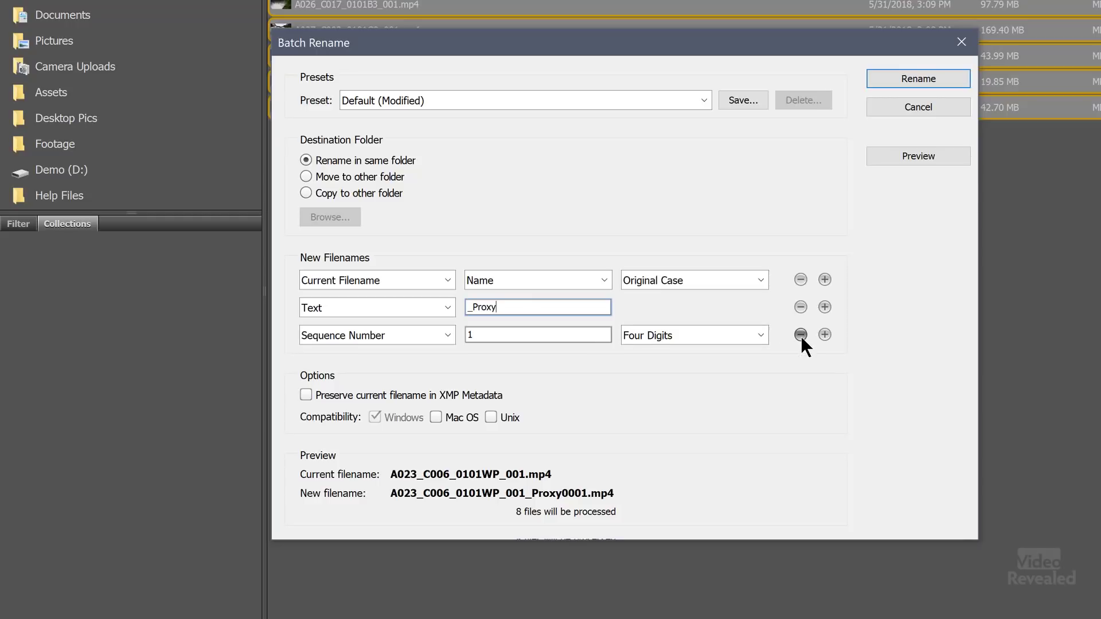
left_click(801, 334)
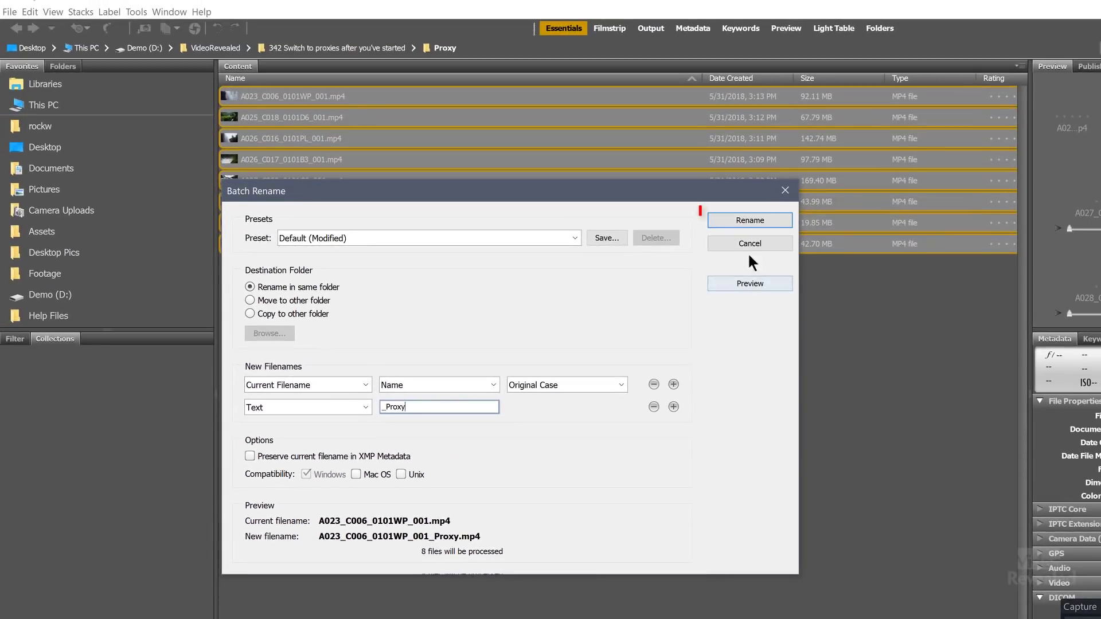
left_click(751, 221)
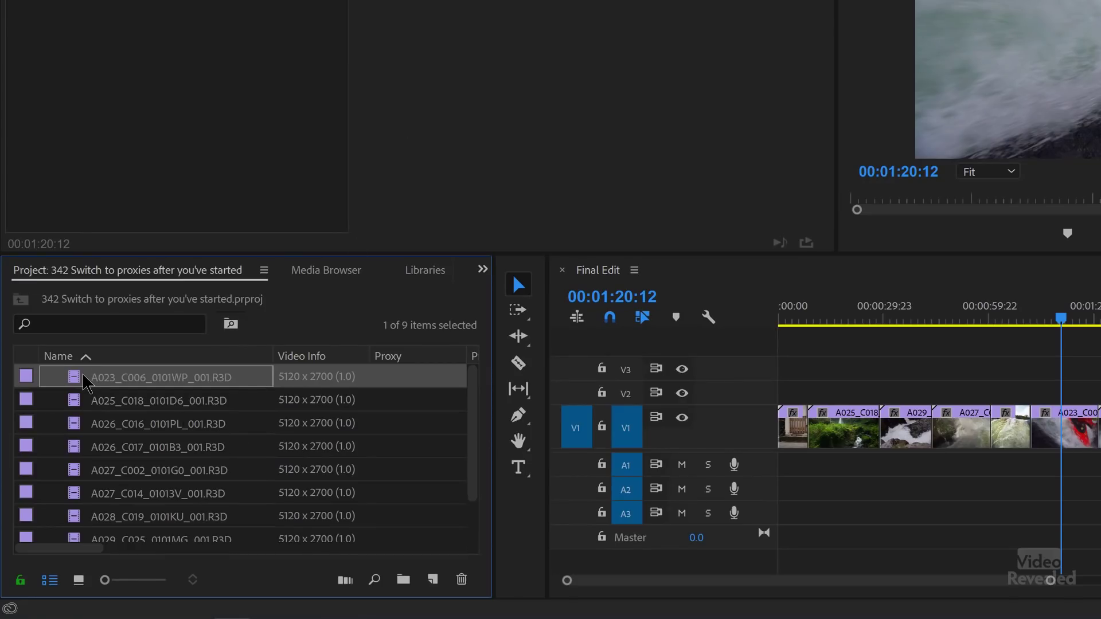
- Switch to Premiere Pro, select all eight R3D clips in the project and start attaching proxies to them
scroll(80, 390, "down", 2)
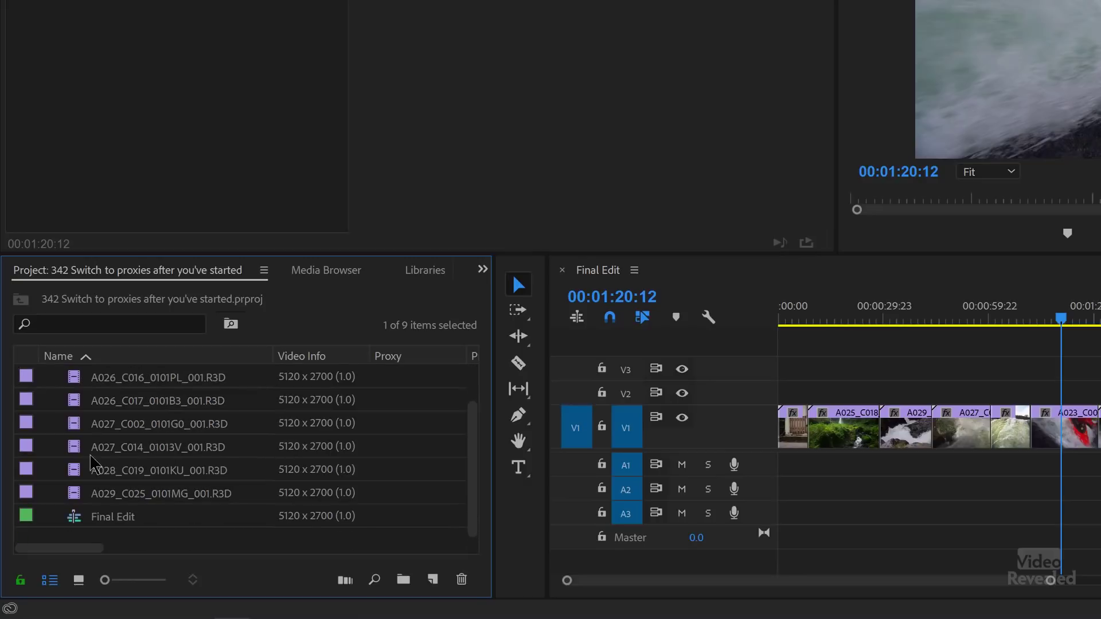
left_click(80, 495, "shift")
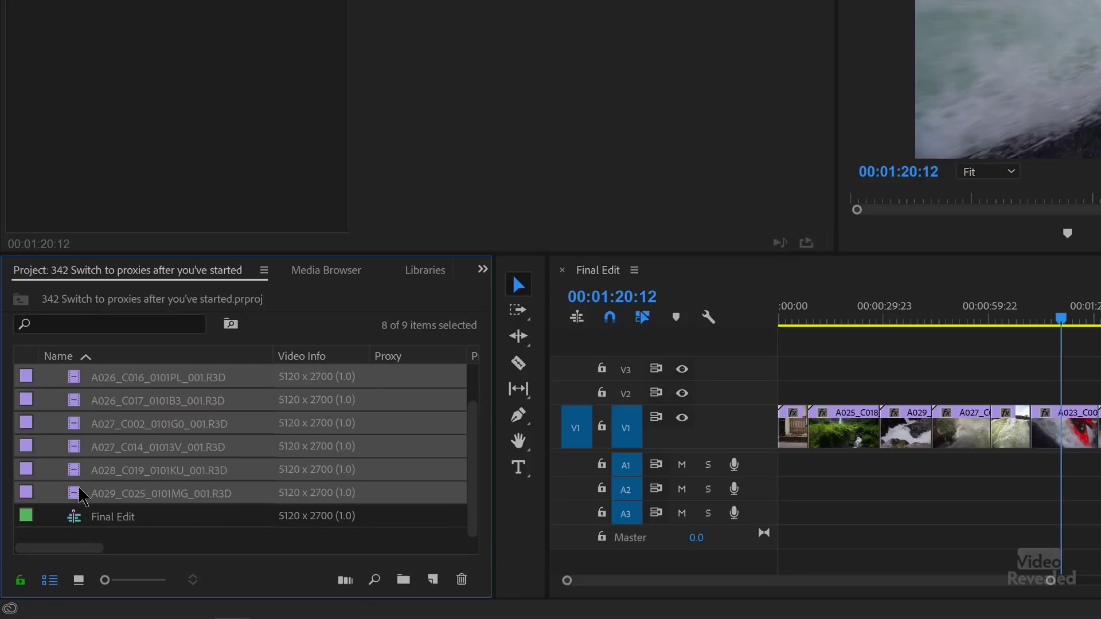
right_click(78, 423)
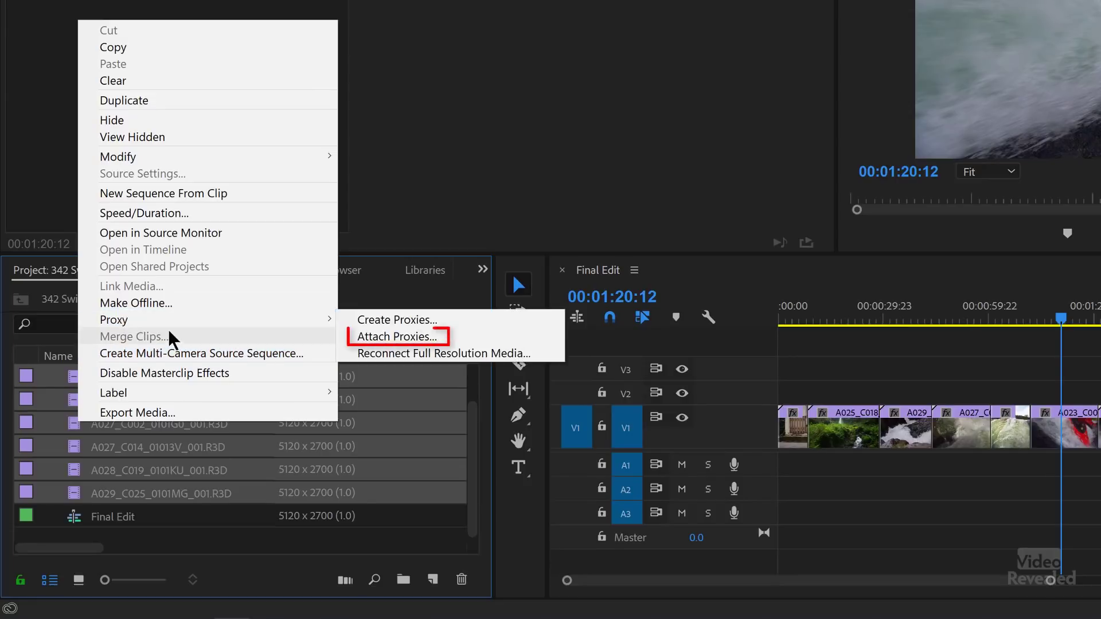
mouse_move(305, 319)
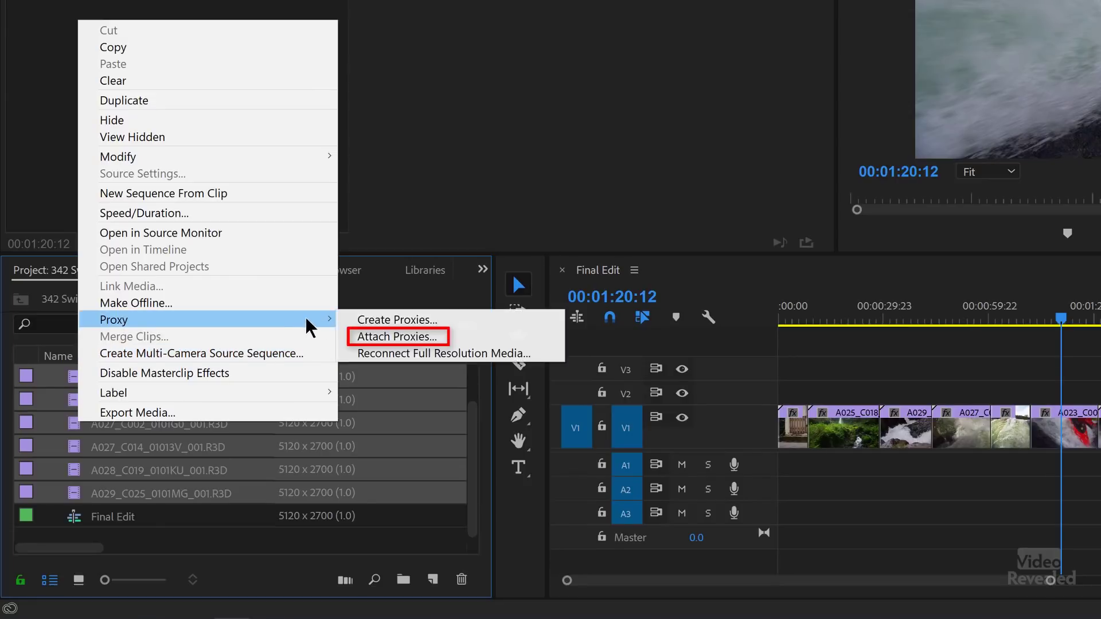
left_click(450, 334)
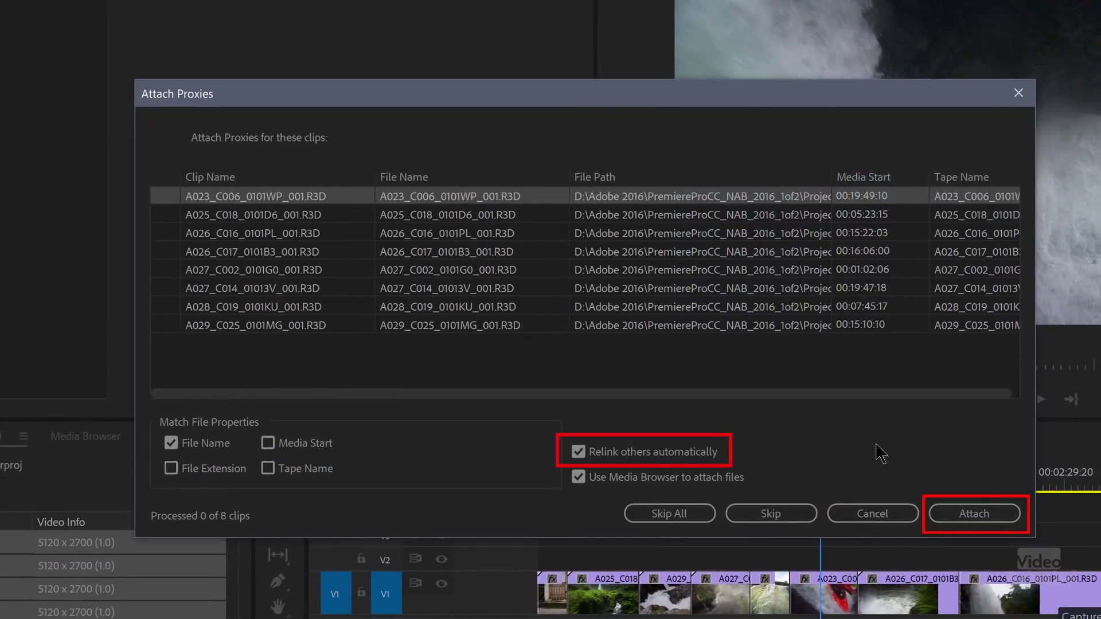
- Attach A023_C006_0101WP_001_Proxy.mp4 from the Proxy folder with the other clips relinked automatically, and save the project
left_click(980, 519)
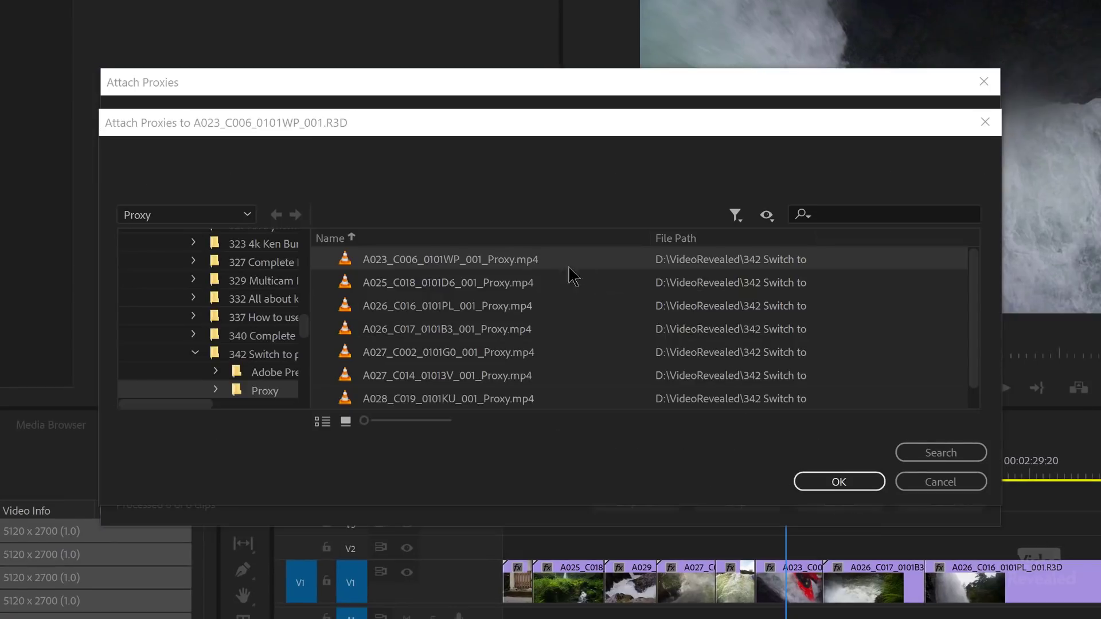
left_click(853, 483)
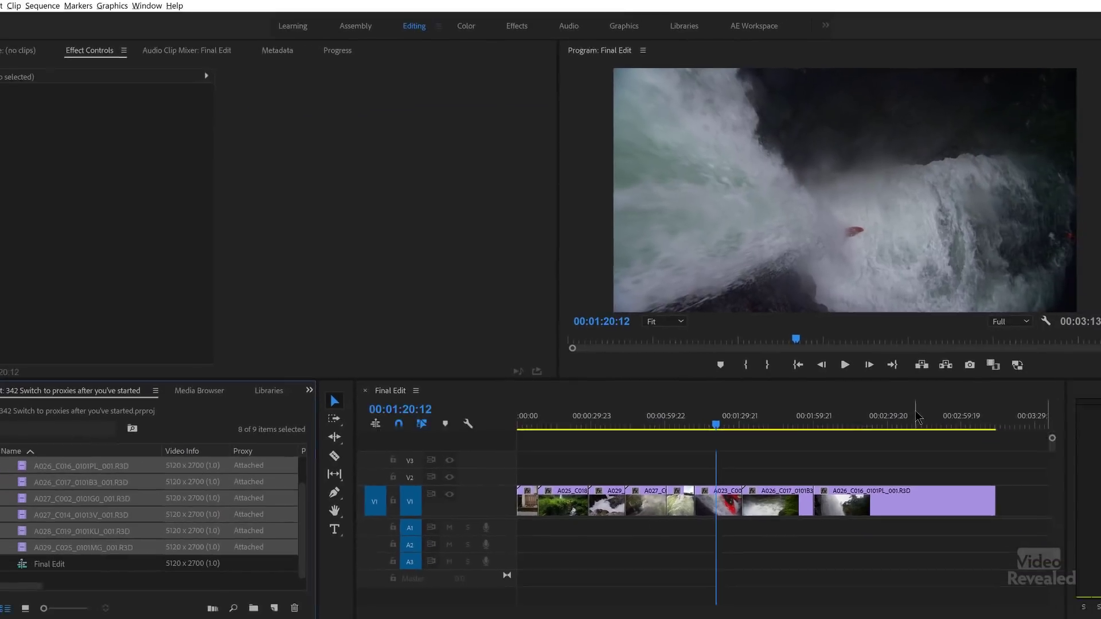
key("ctrl+s")
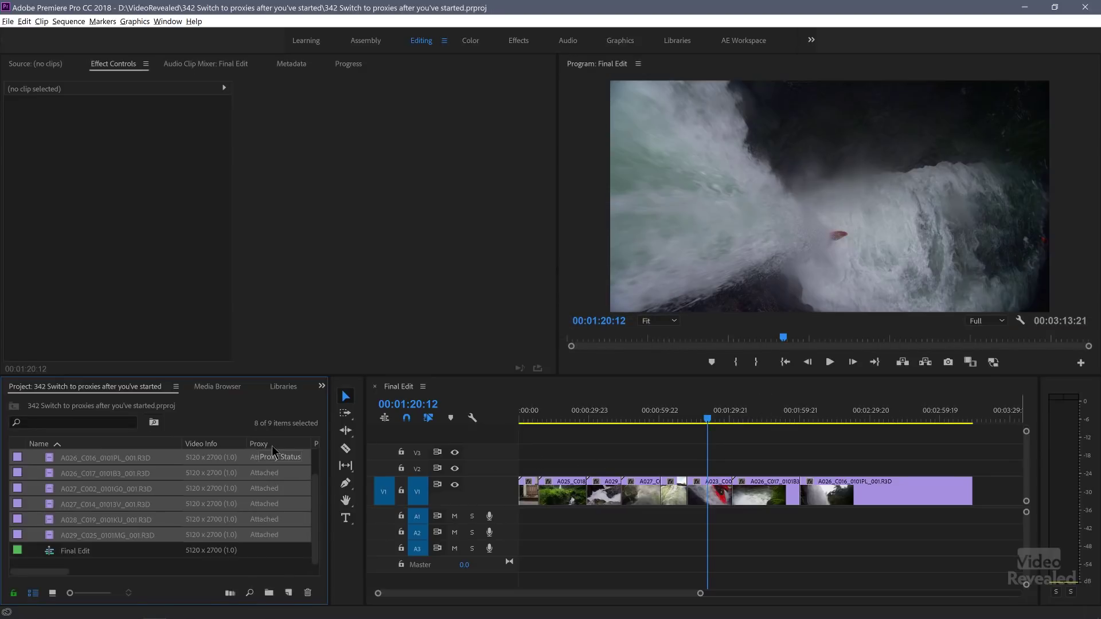
- Turn on proxy playback in the Program monitor and scrub the Final Edit timeline to 00:01:21:06
left_click(995, 366)
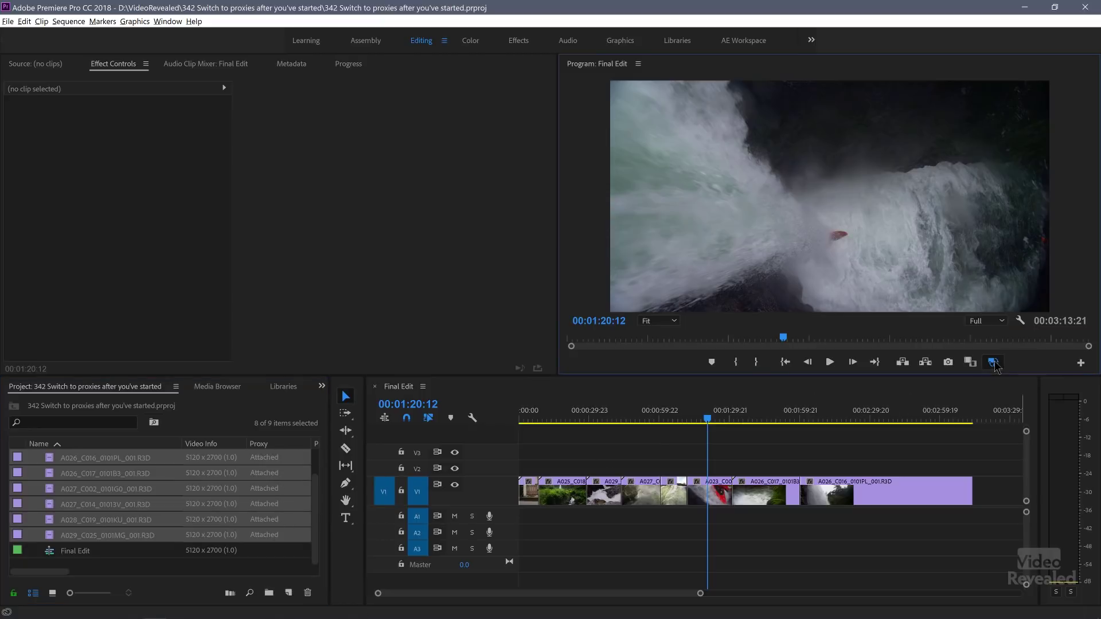
left_click_drag(725, 416, 710, 441)
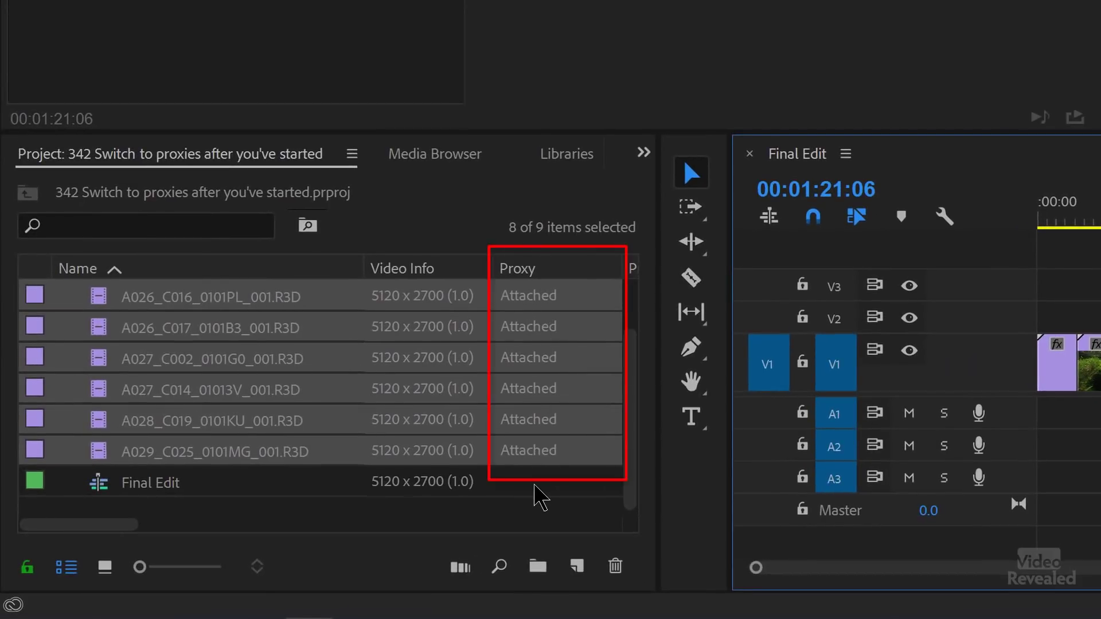
- Sort the project items by proxy status, and return to sorting them by name
left_click(535, 487)
left_click(537, 270)
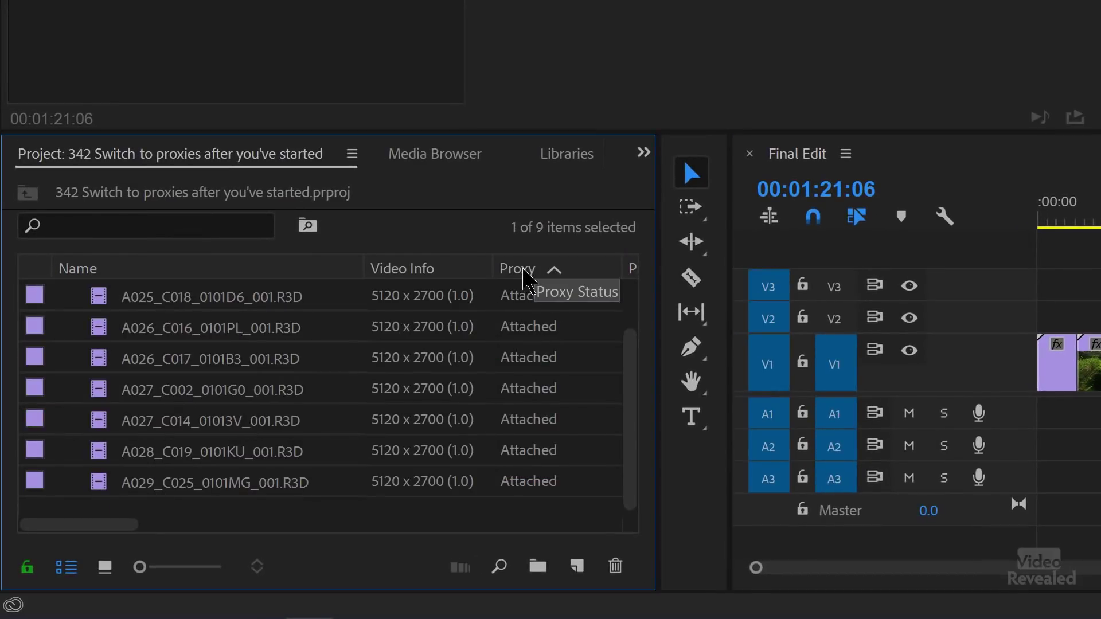
left_click(302, 272)
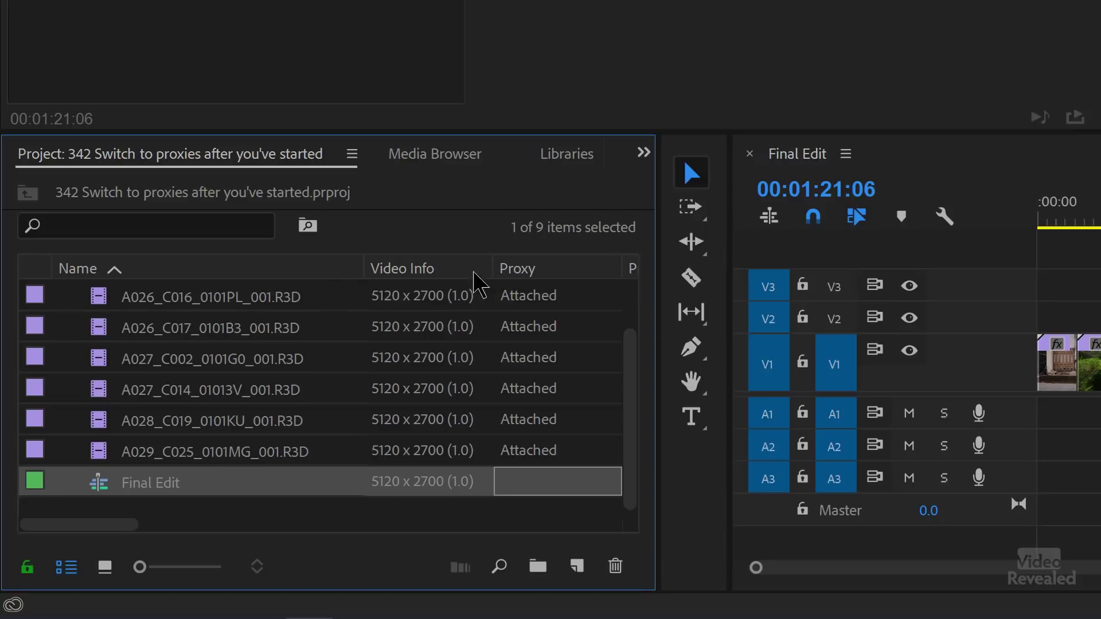
- Open the project's Metadata Display settings and search the available metadata properties for proxy
right_click(452, 265)
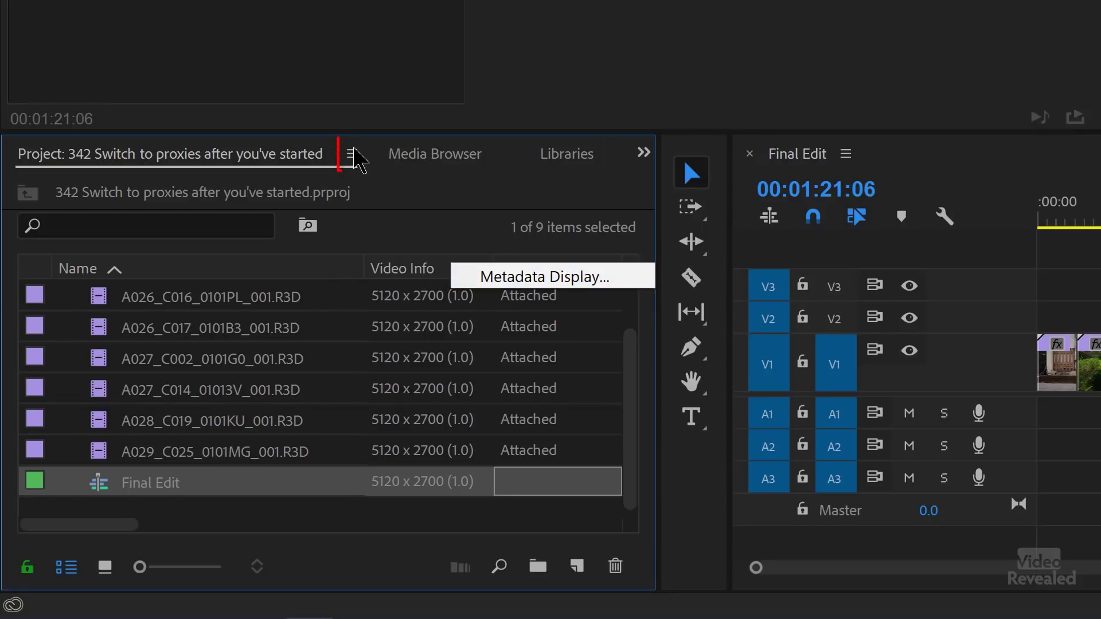
left_click(352, 154)
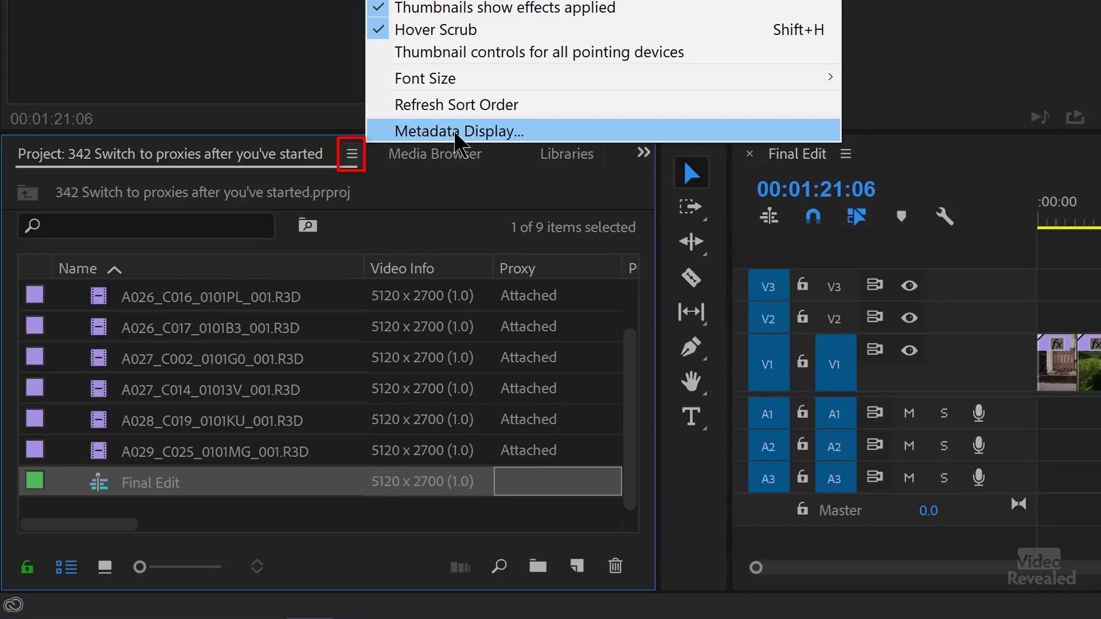
left_click(455, 131)
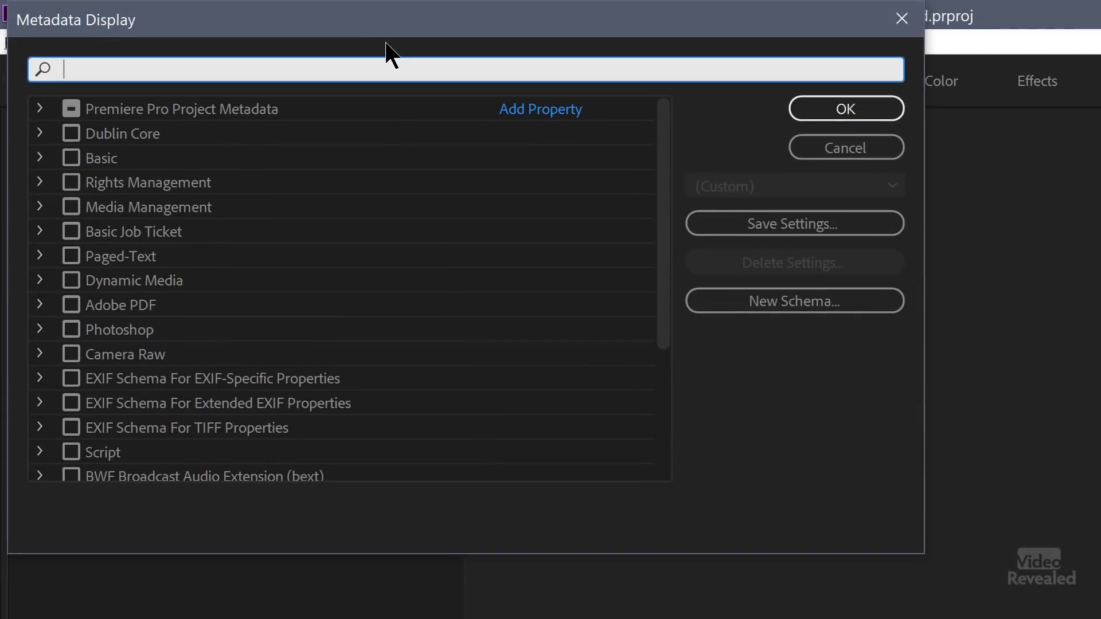
type("procy")
key("BackSpace")
key("BackSpace")
type("xy")
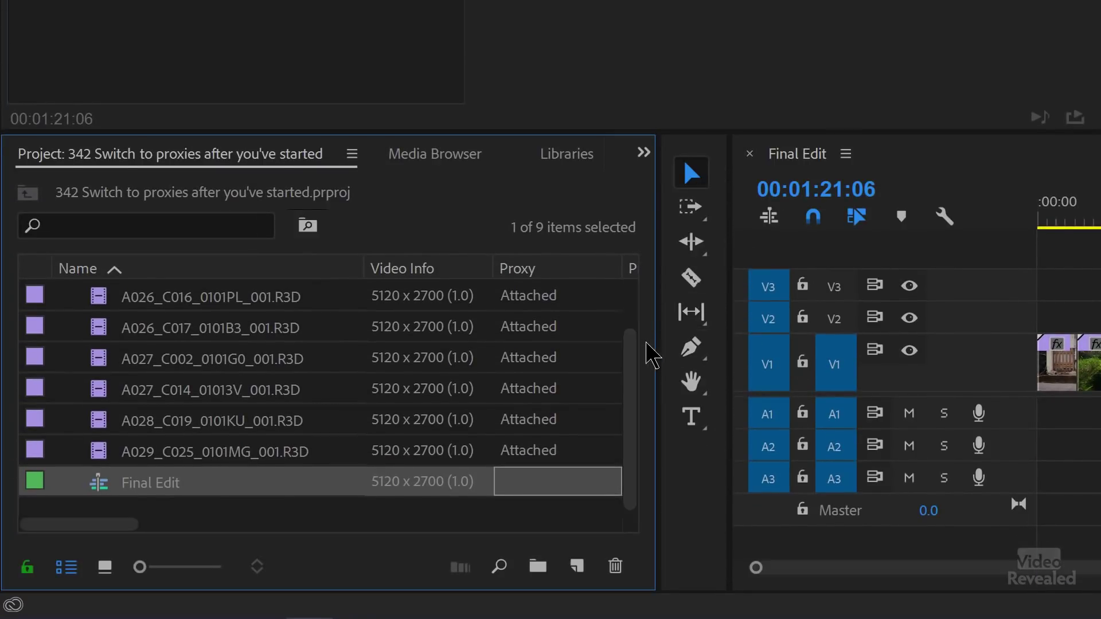
- Scrub the Final Edit timeline back to 00:00:55:08 and turn off proxy playback
left_click_drag(97, 522, 92, 545)
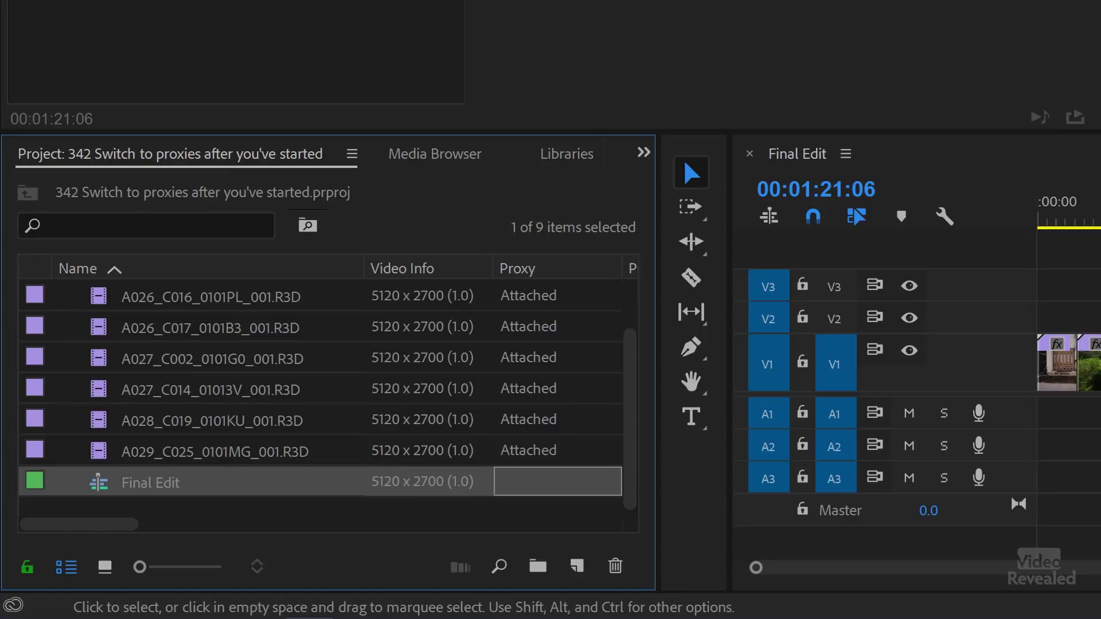
left_click_drag(1084, 218, 648, 446)
left_click(995, 366)
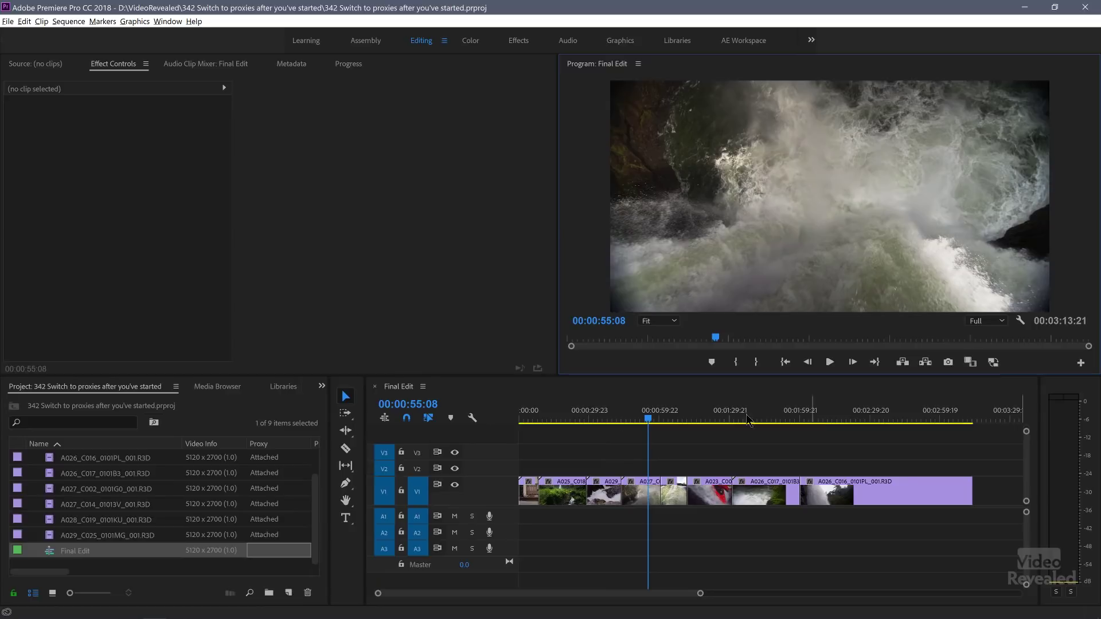